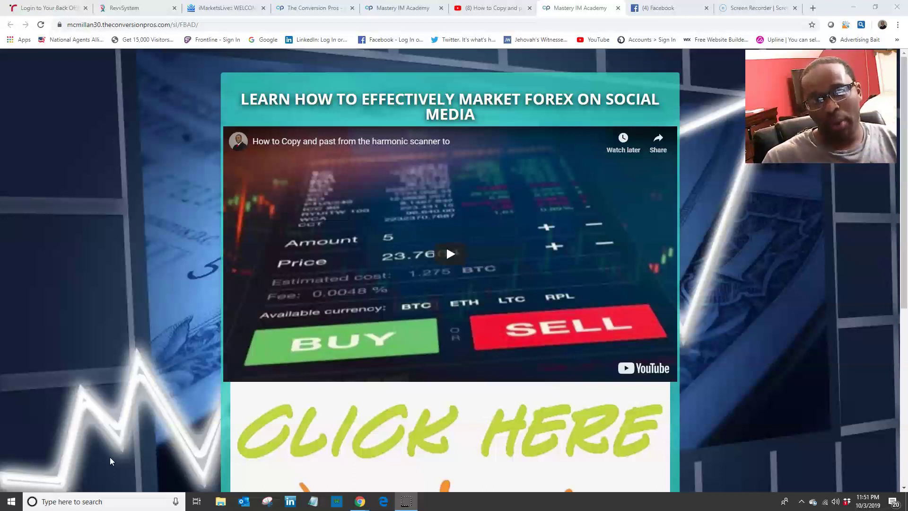
Scroll the forex marketing funnel page down to the 'GRAB YOUR POST SWIPES HERE!' section
click(309, 502)
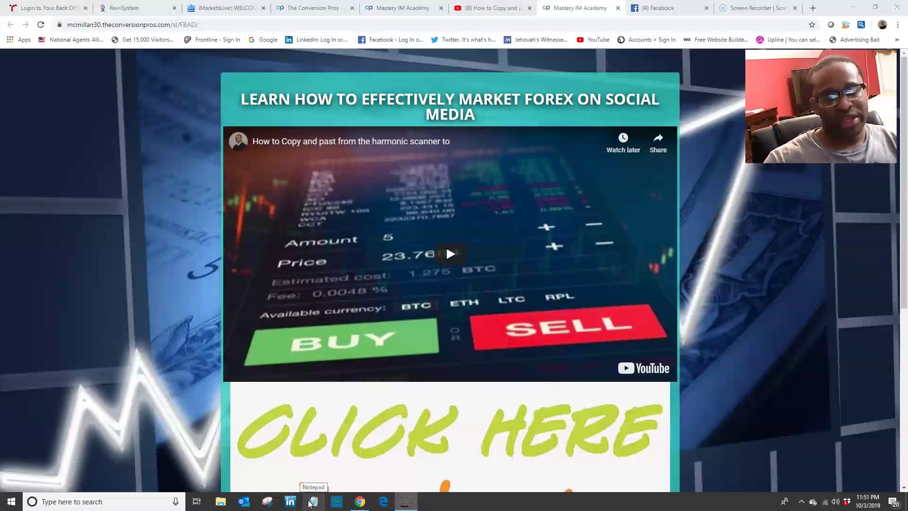
scroll(310, 425, down, 2)
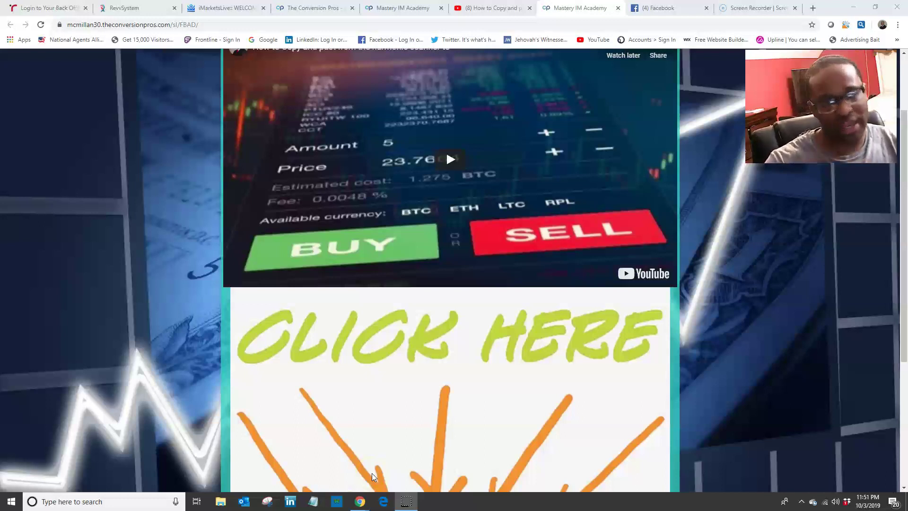
scroll(372, 473, down, 4)
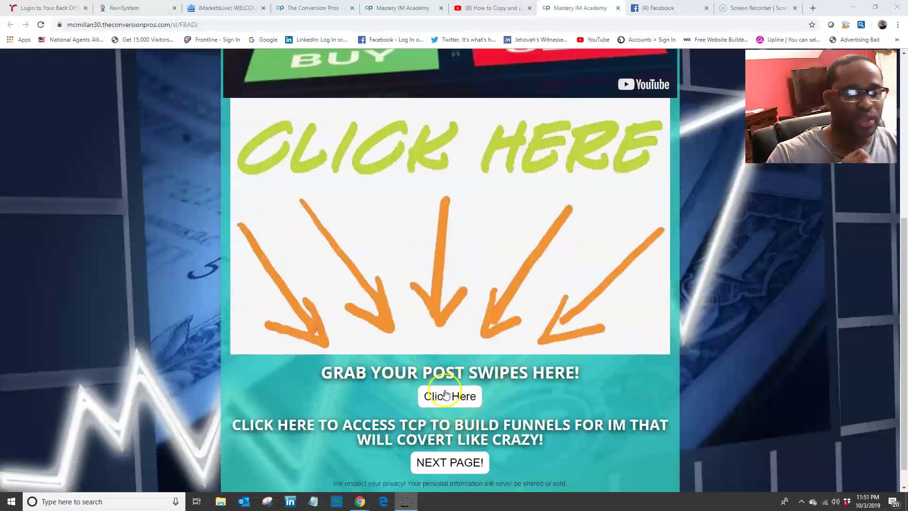
Open the swipes Paper doc and copy the 'Do you keep your income options open?' swipe
click(445, 395)
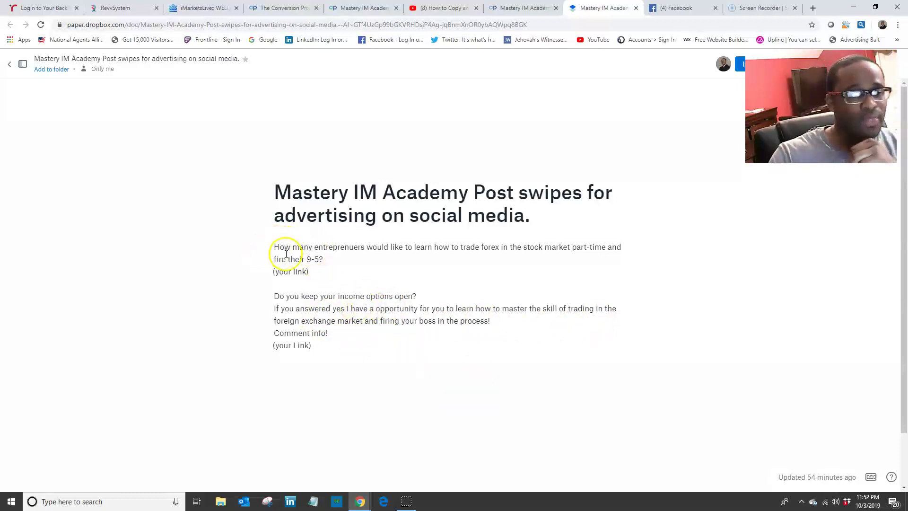
drag(275, 296, 343, 333)
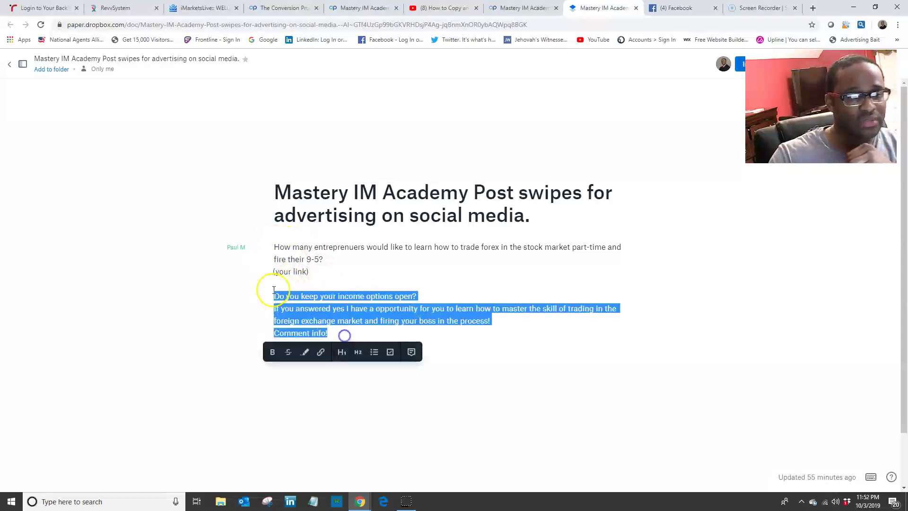
right_click(303, 305)
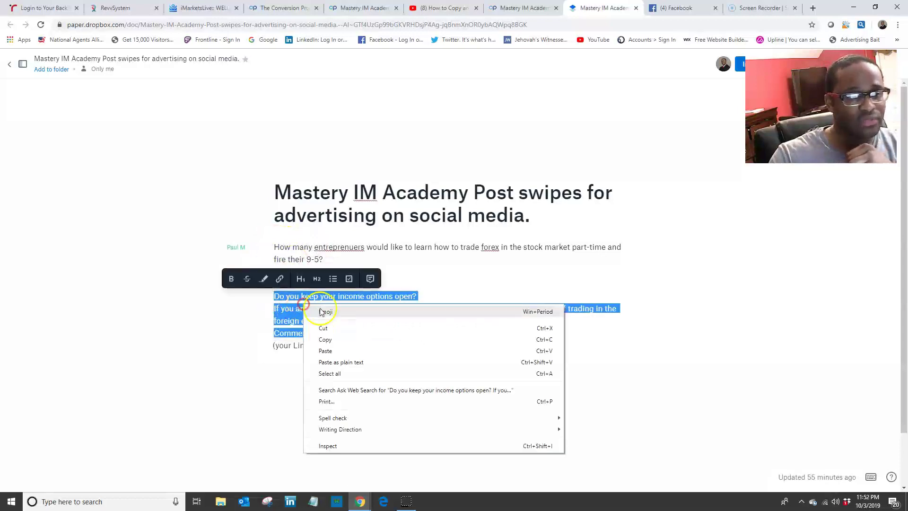
click(344, 339)
Paste the income-options swipe into a new news-feed post and publish it
click(679, 8)
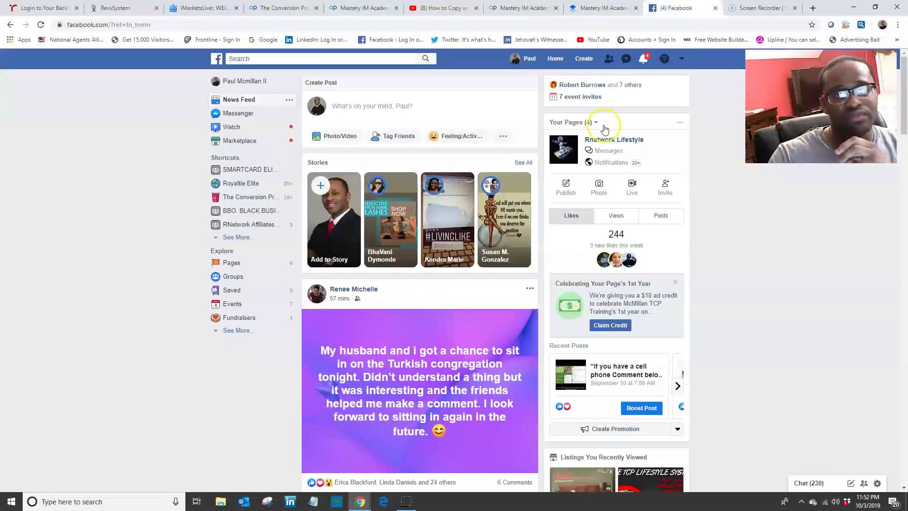
click(405, 107)
right_click(406, 107)
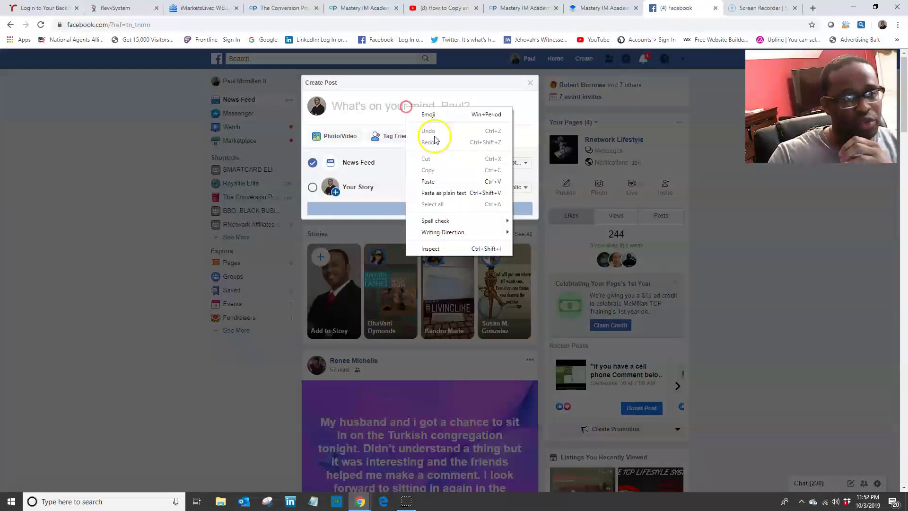
click(463, 182)
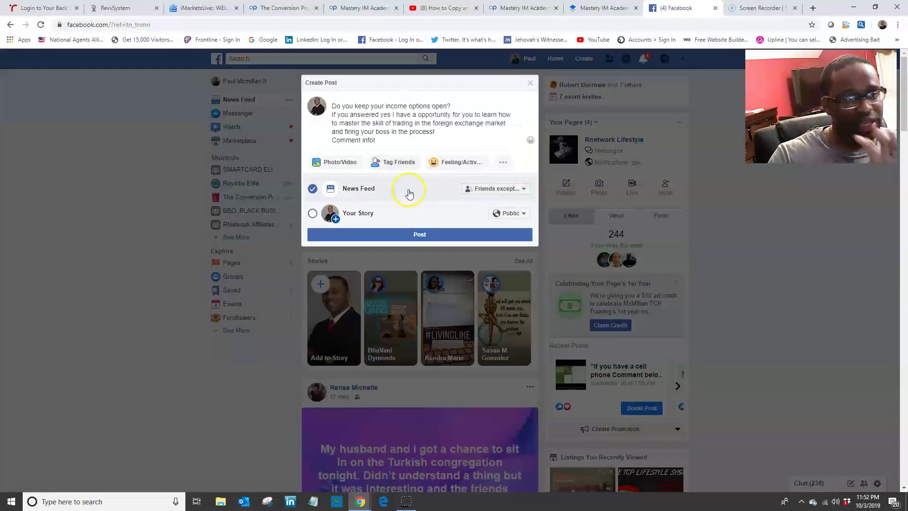
click(406, 235)
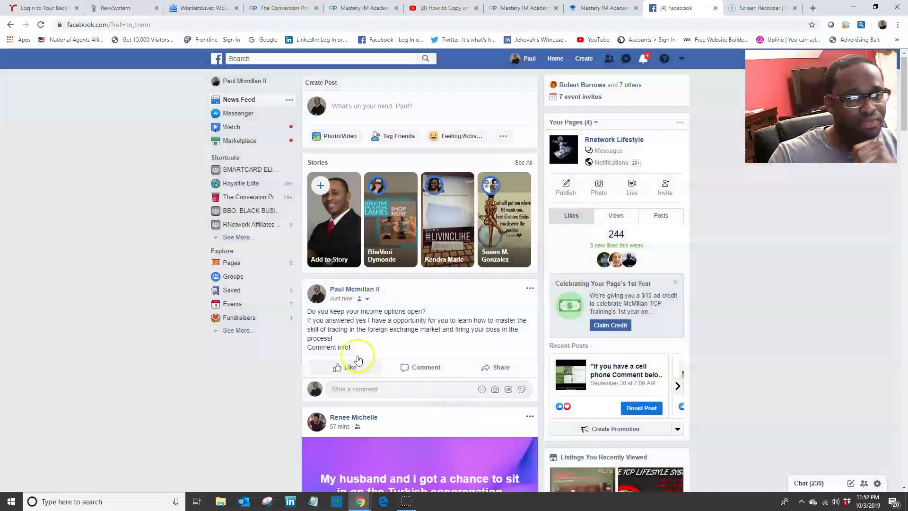
click(329, 58)
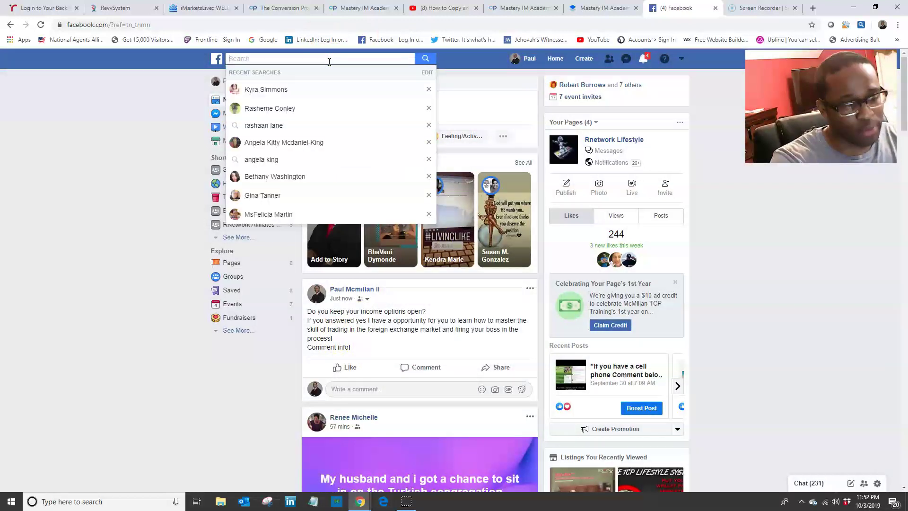
Search Facebook in turn for work-at-home parents, advertise-your-business and MLM groups
text(WORK)
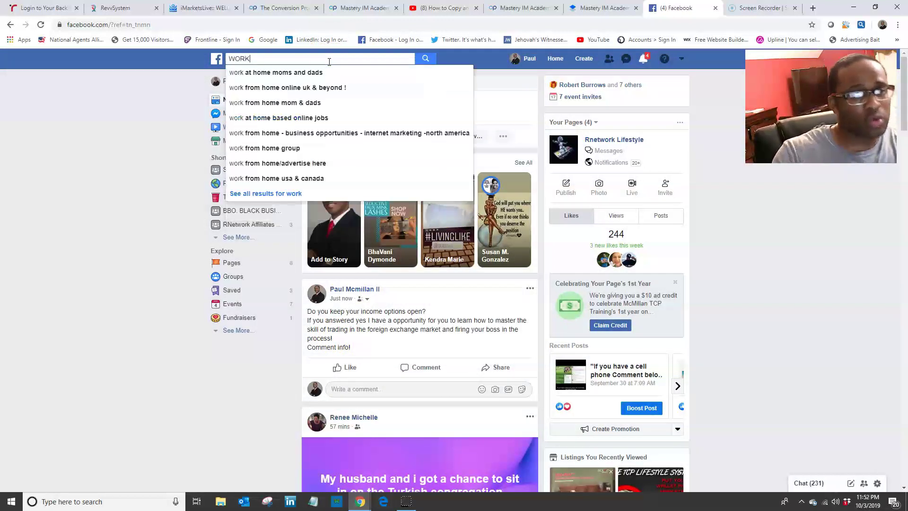
click(324, 72)
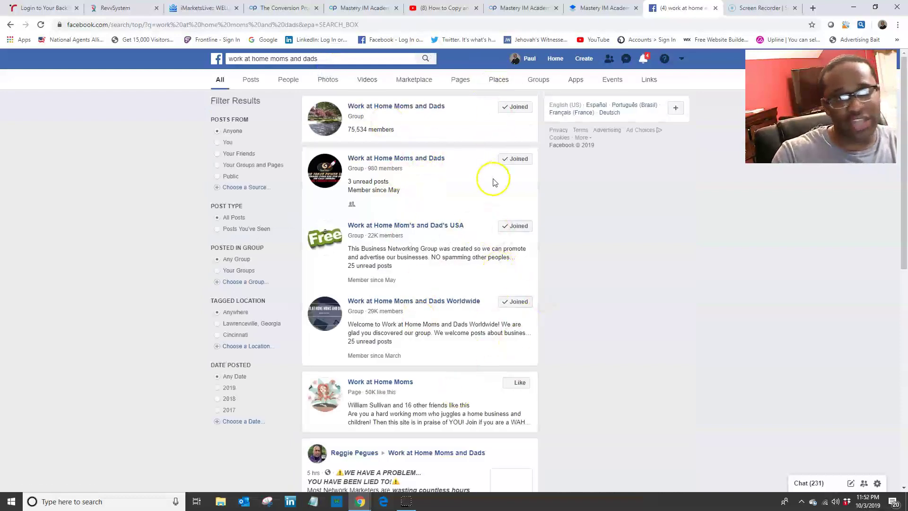
click(342, 57)
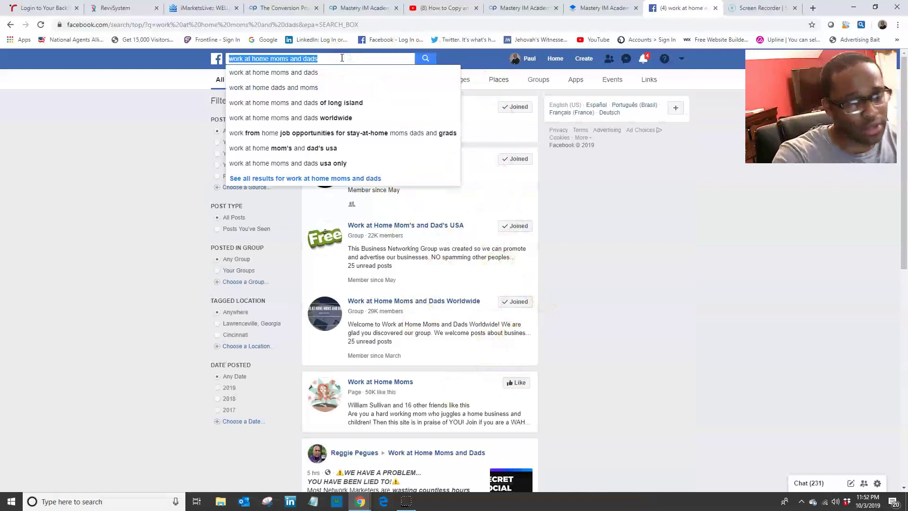
text(ADVERTIS)
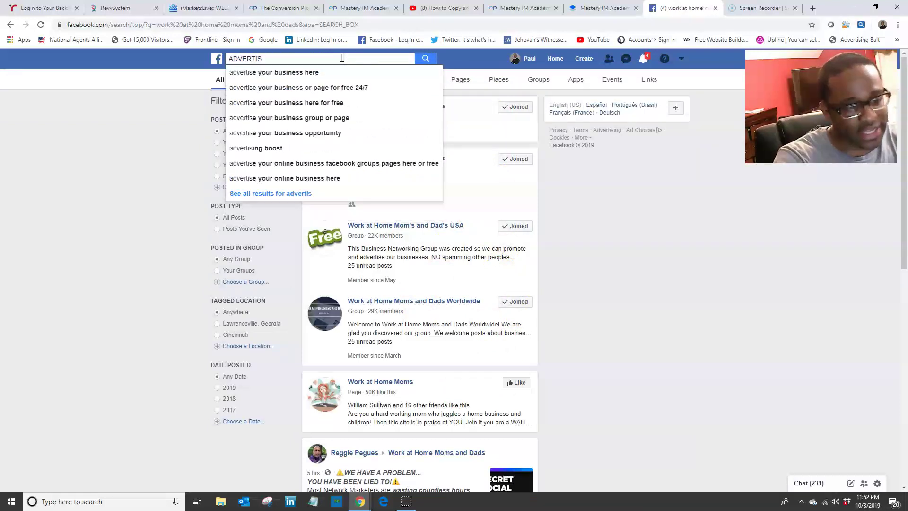
text(IE)
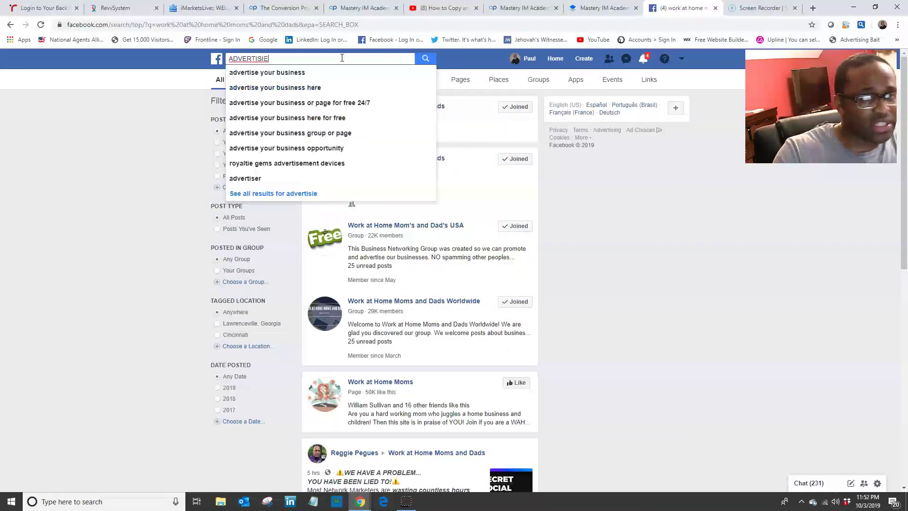
click(324, 72)
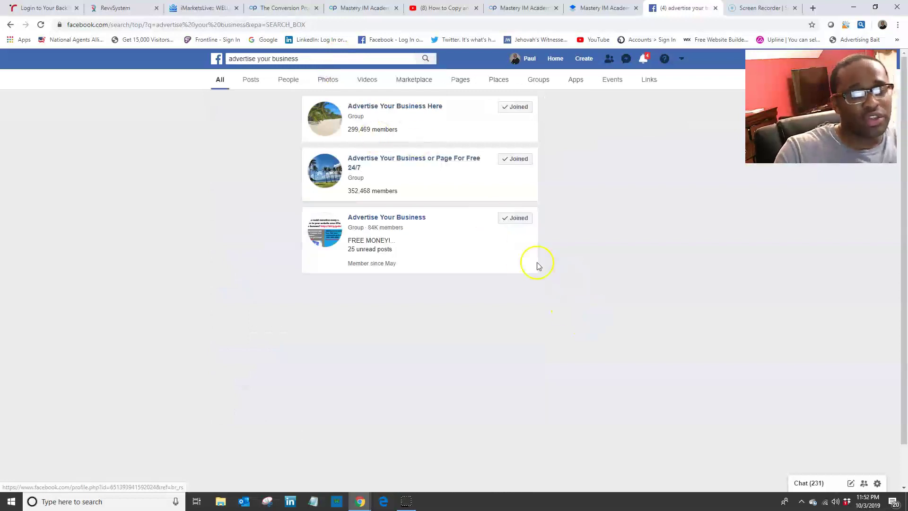
click(317, 58)
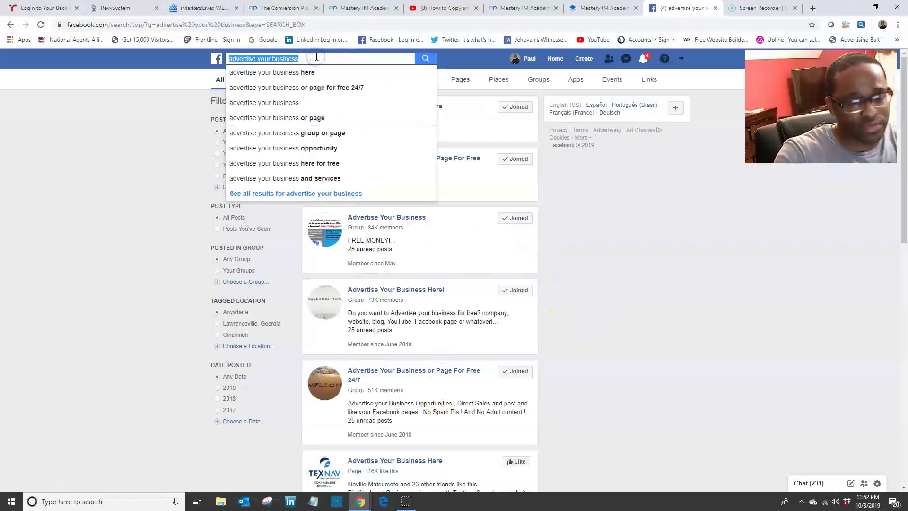
text(MLM)
key(Return)
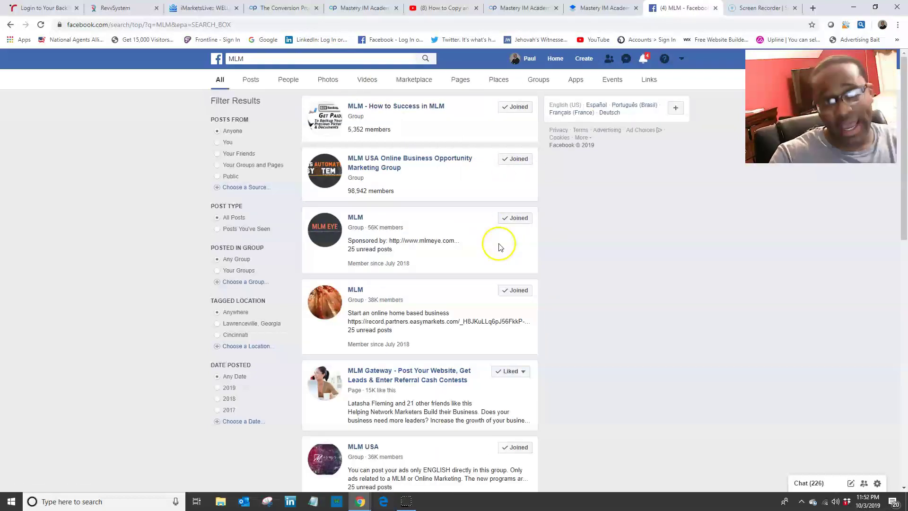
Replace the MLM query with BLACK, then search for 'black women business owners'
click(306, 57)
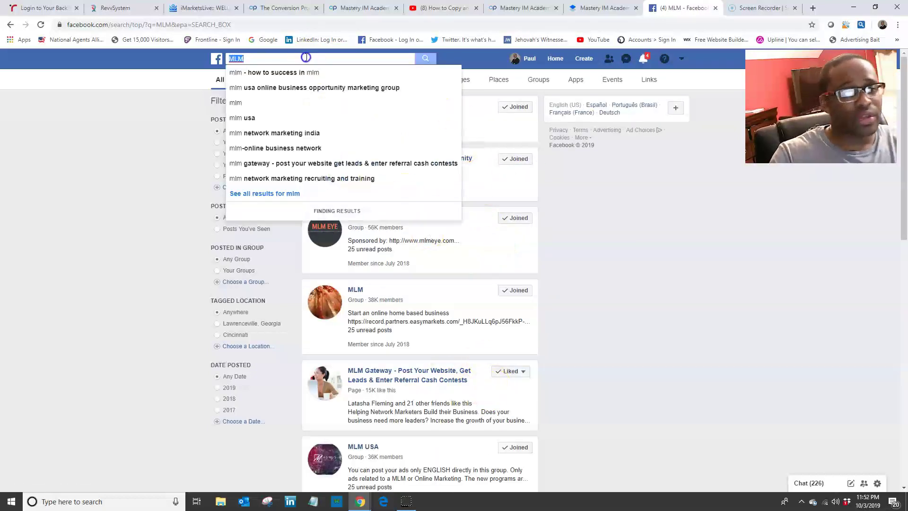
key(BackSpace)
text(BLACK)
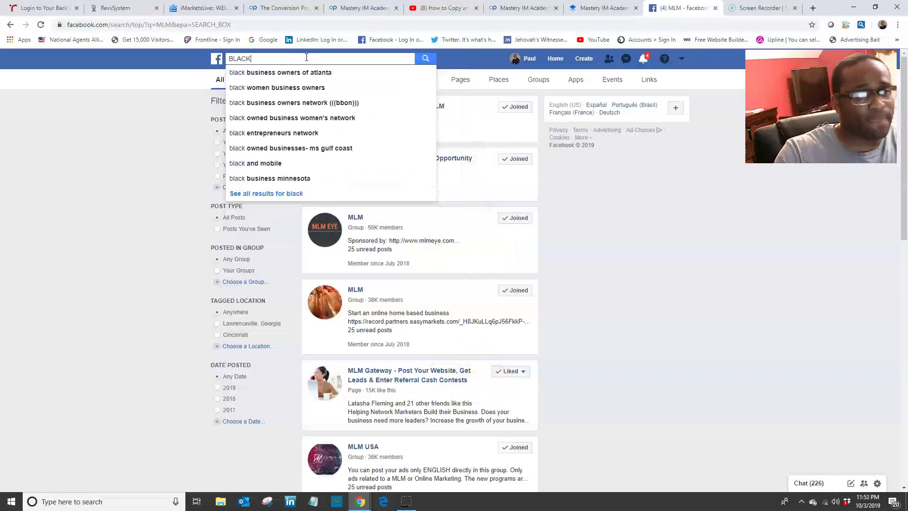
click(304, 72)
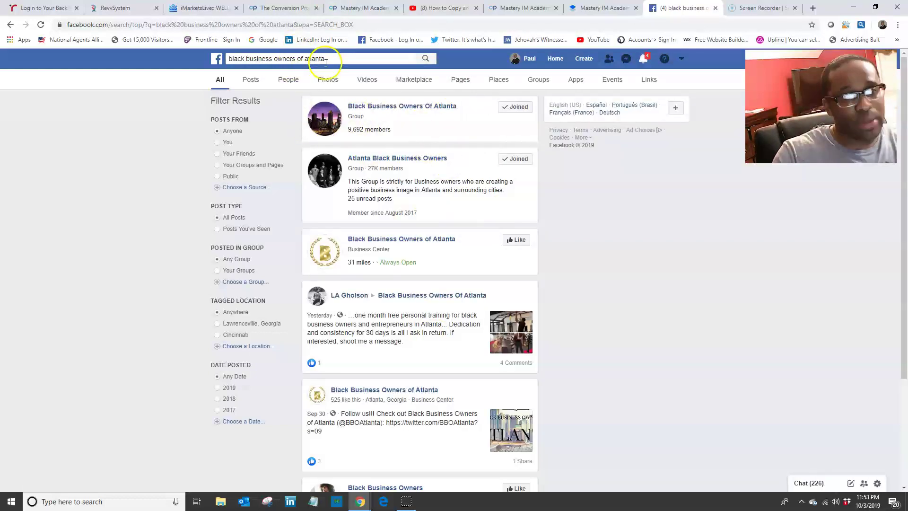
click(344, 58)
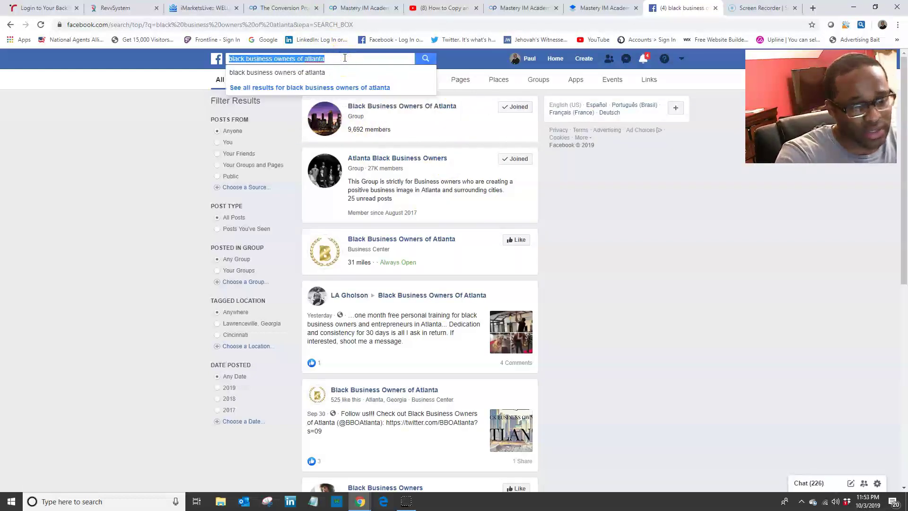
text(B)
key(BackSpace)
text(WOMEN)
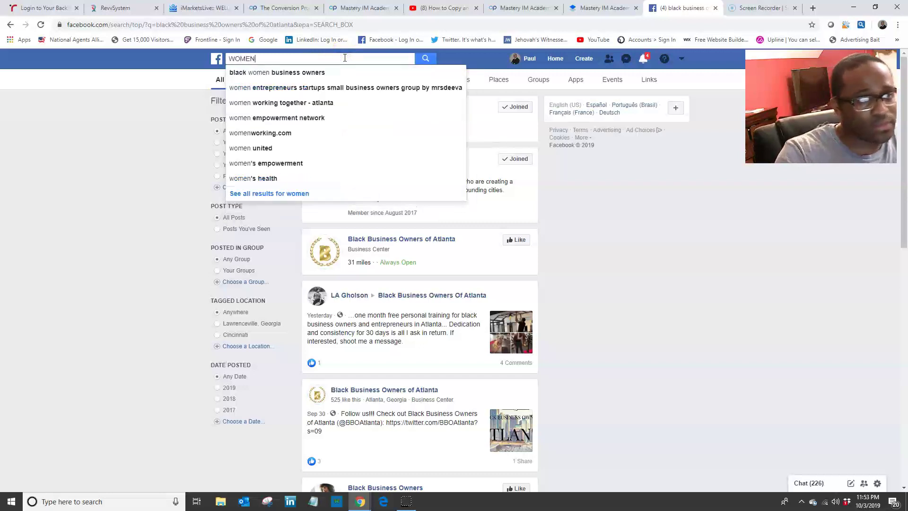
click(340, 74)
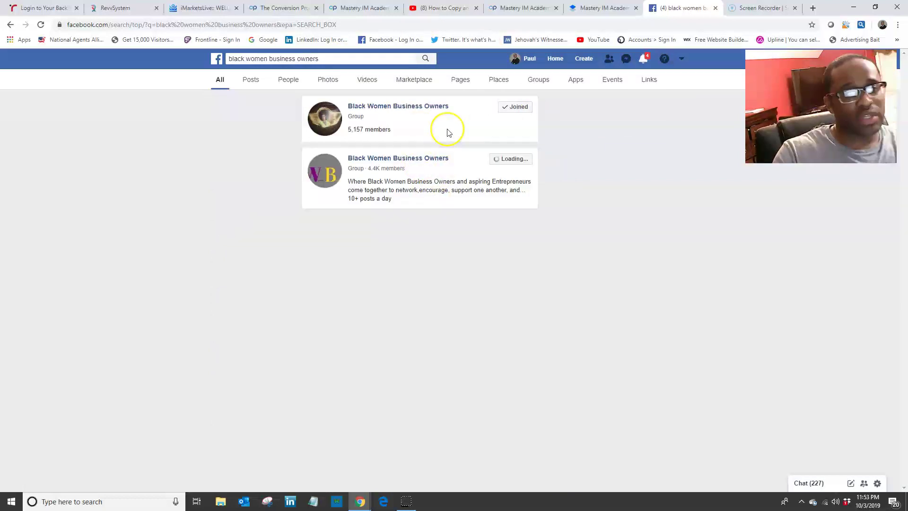
Open the Black Women Business Owners group and paste the promo text into a new discussion
click(418, 107)
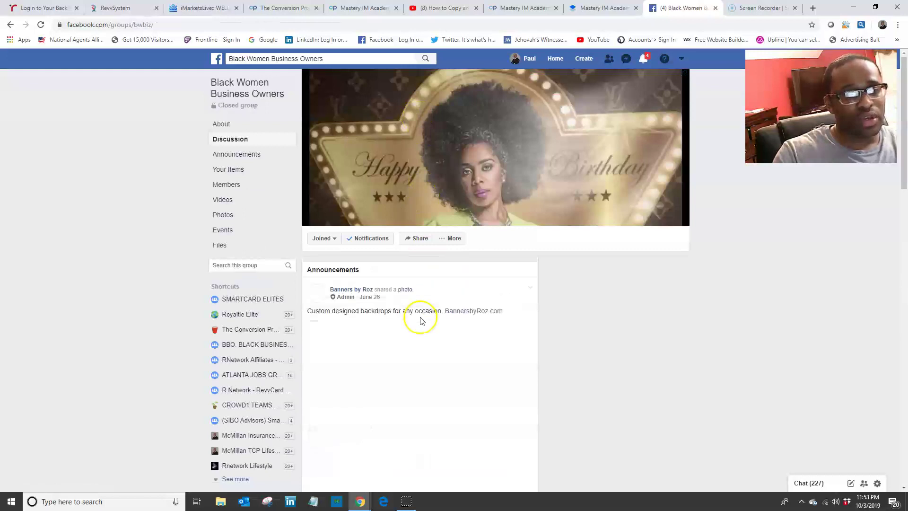
scroll(388, 307, down, 1)
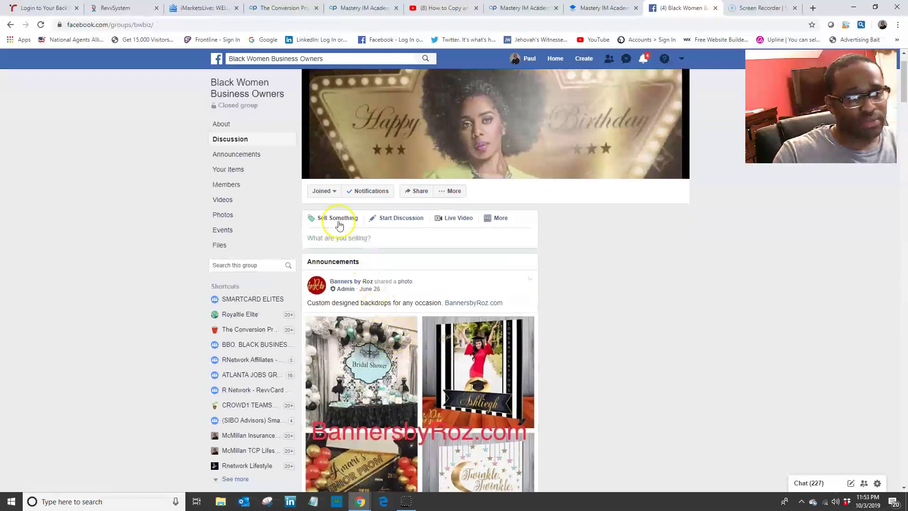
click(403, 220)
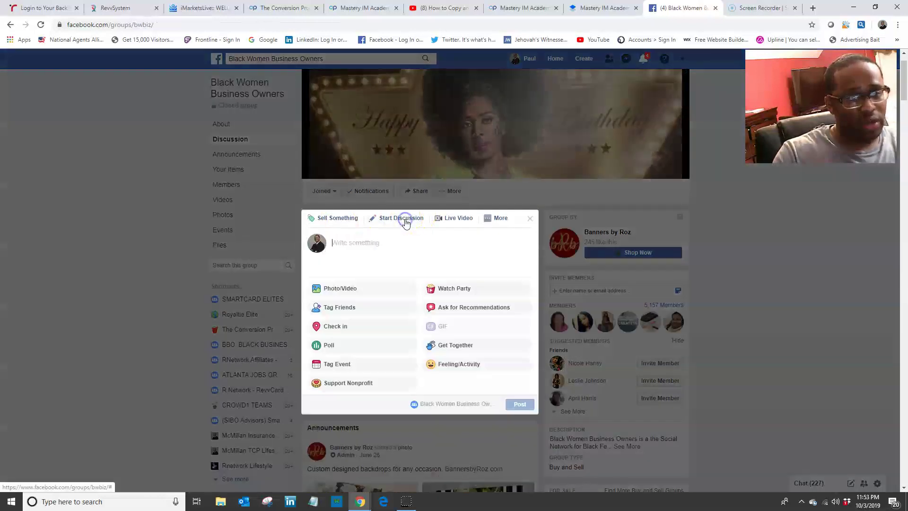
right_click(371, 243)
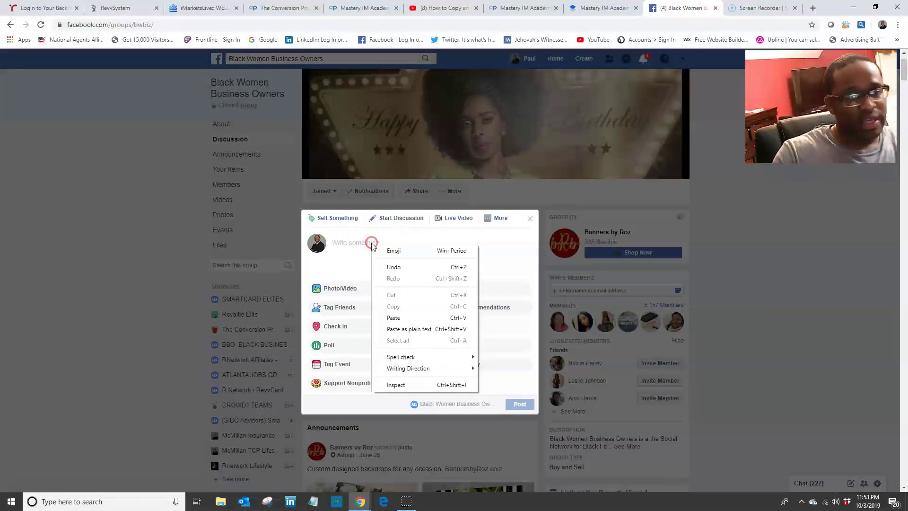
click(406, 317)
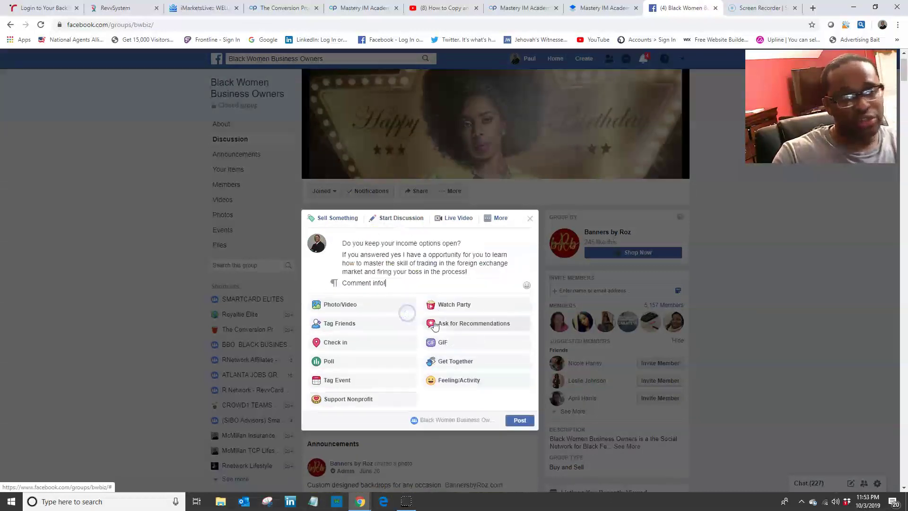
key(Return)
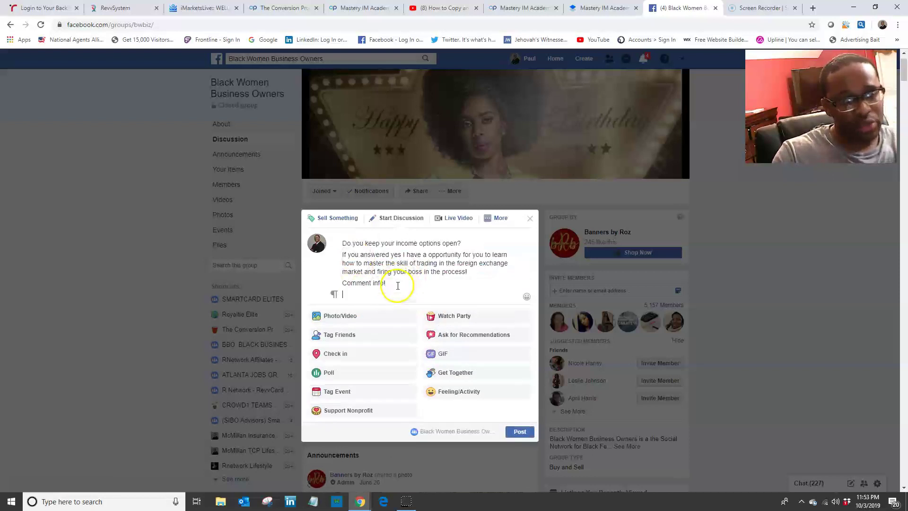
click(361, 316)
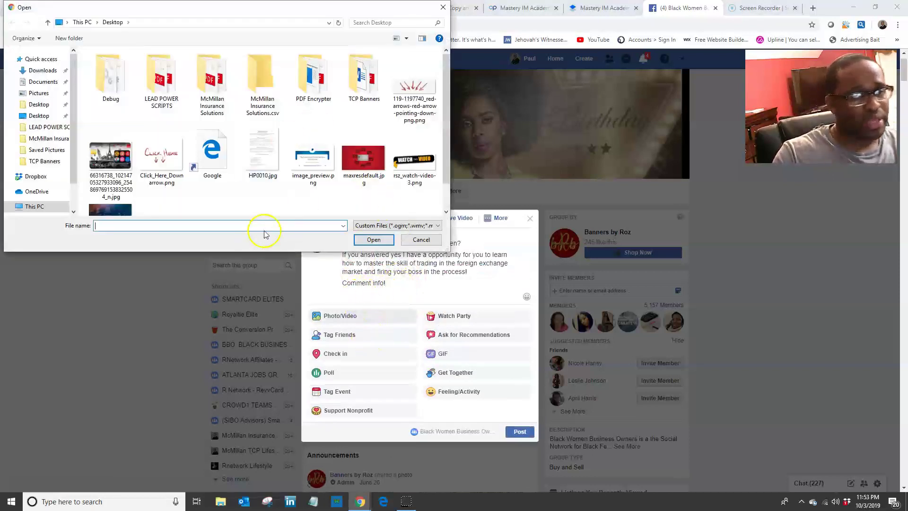
scroll(189, 183, down, 1)
click(110, 184)
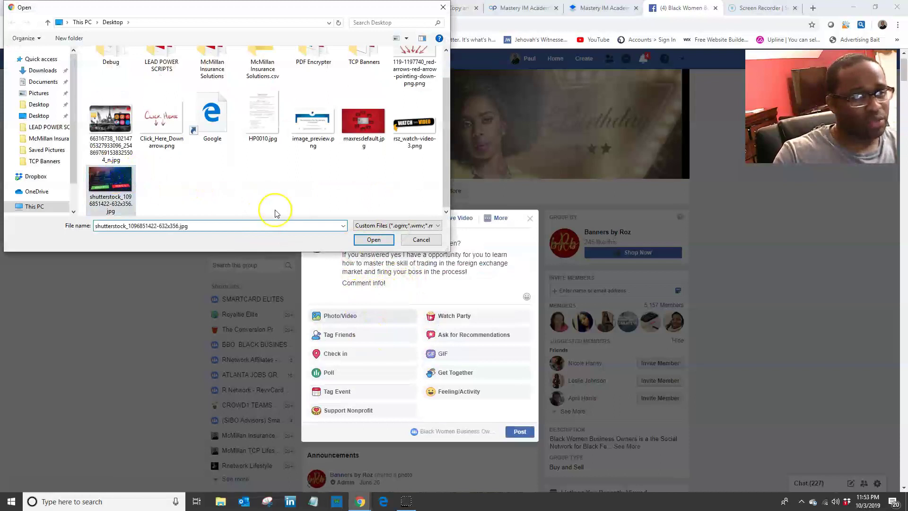
click(373, 240)
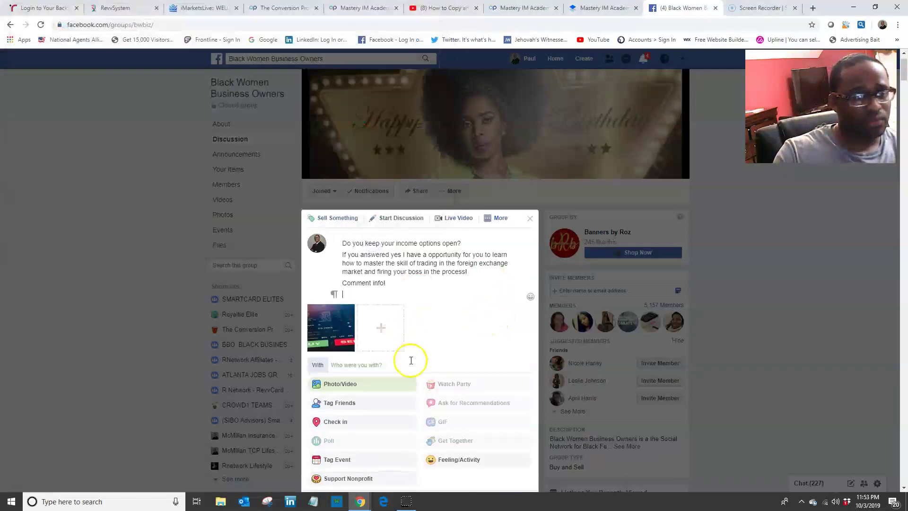
scroll(473, 355, down, 3)
click(509, 362)
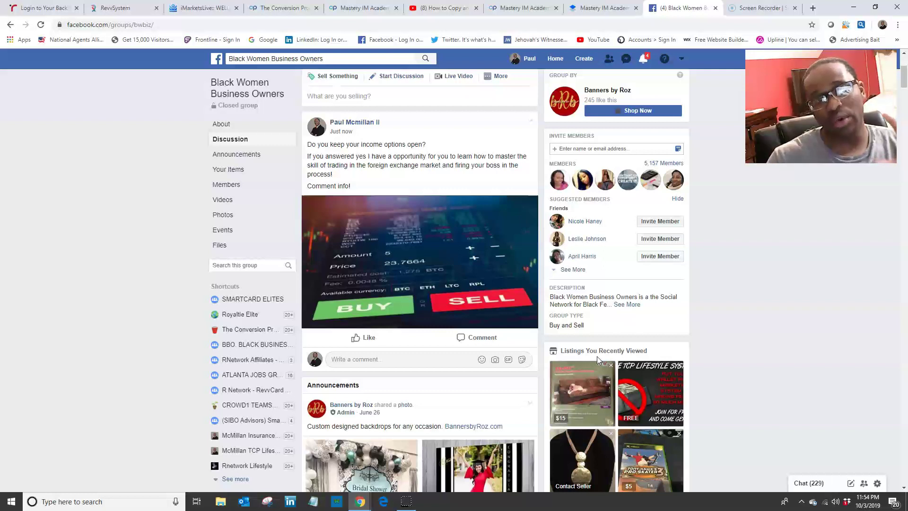
Check that the forex post with its BUY/SELL image now tops the group's Discussion feed
click(828, 409)
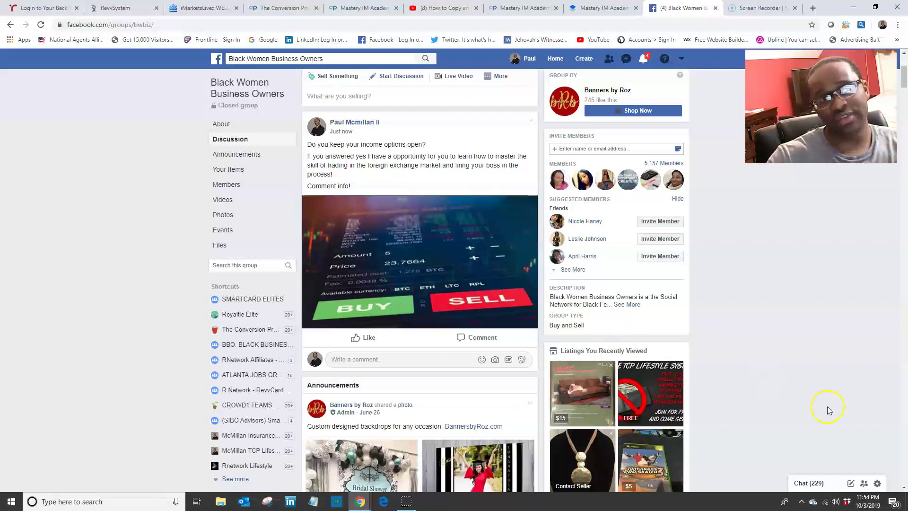